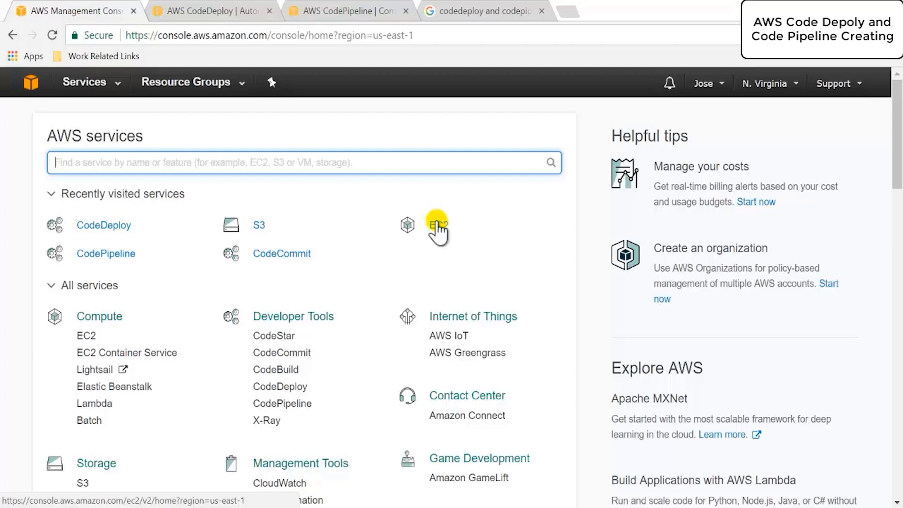
# Start launching an EC2 instance with Amazon Linux AMI 2017.03.1 and the t2.micro type, continuing to the instance details.
pyautogui.click(437, 226)
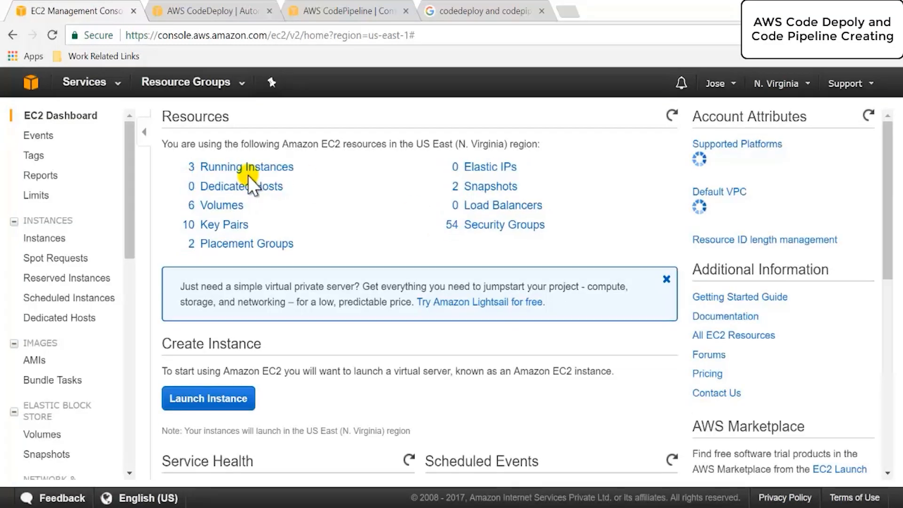
pyautogui.click(192, 397)
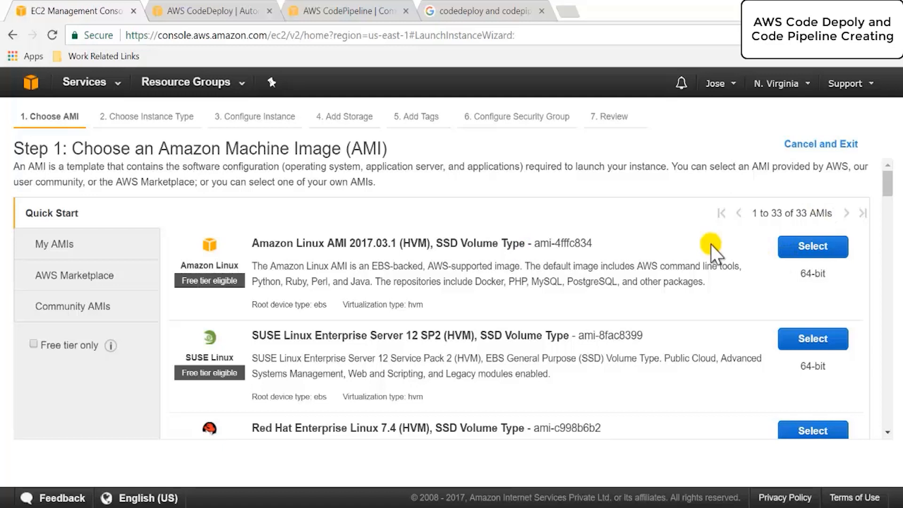
pyautogui.click(802, 242)
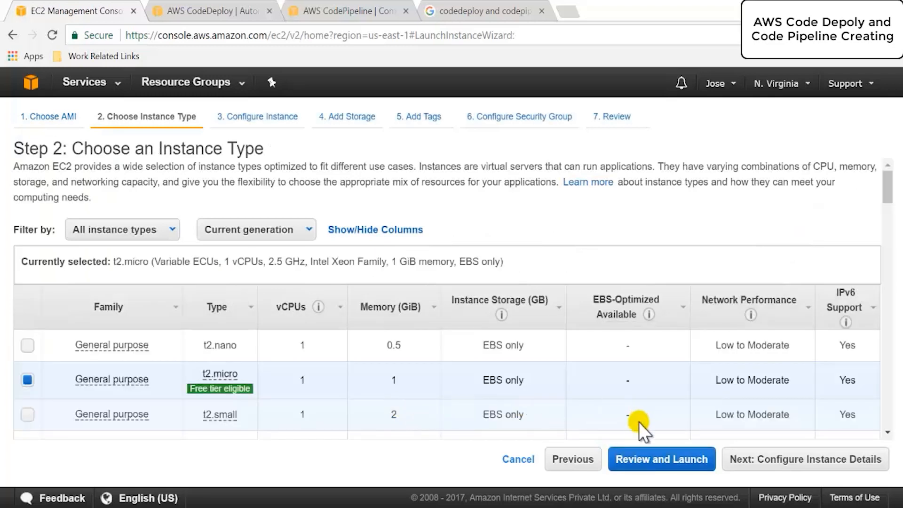
pyautogui.click(805, 464)
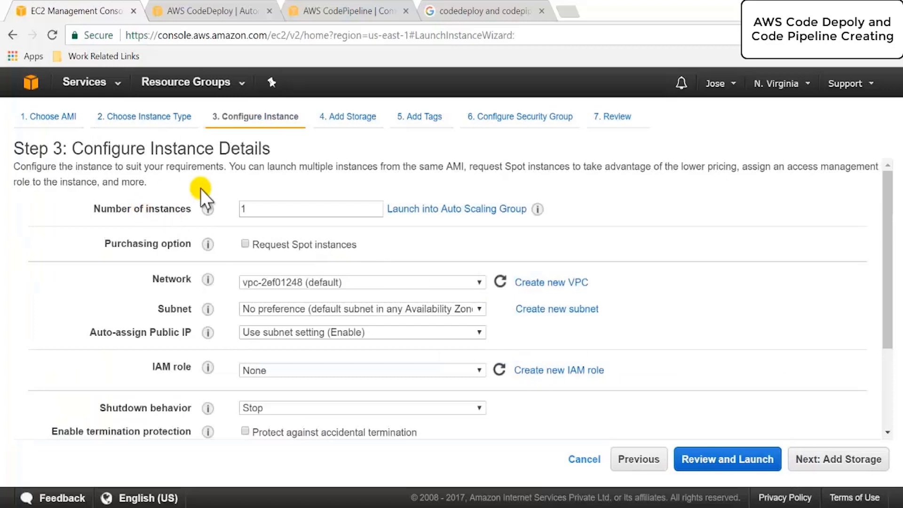
# Set the number of instances to 2 and the subnet to subnet-107d3875 (Default in us-east-1d).
pyautogui.click(249, 207)
pyautogui.write('2')
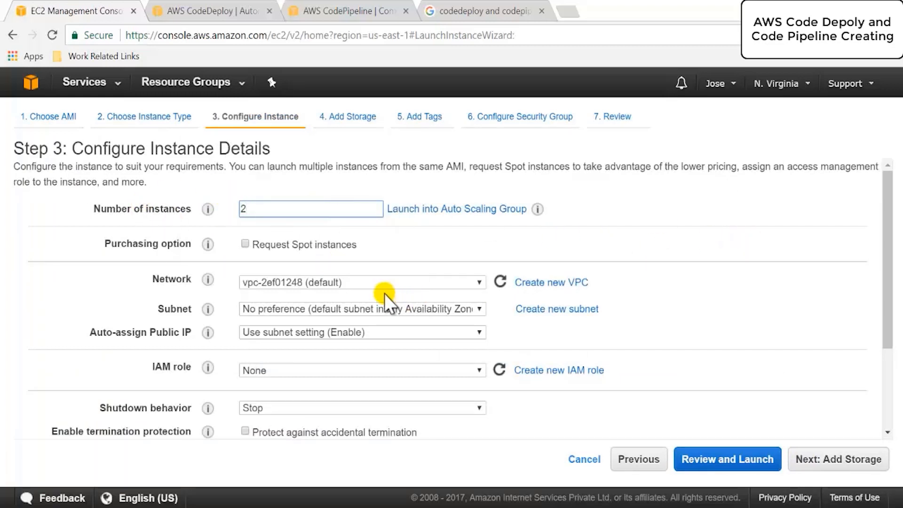
pyautogui.click(351, 309)
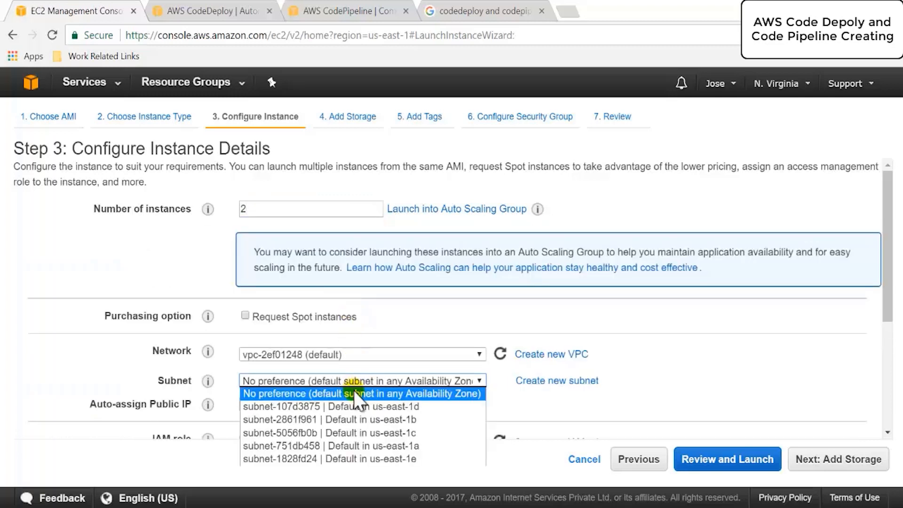
pyautogui.click(362, 408)
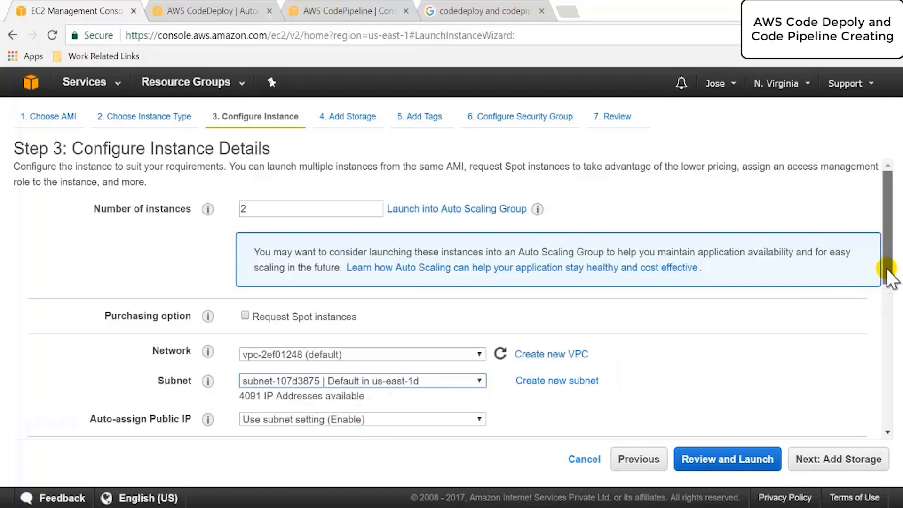
# Duplicate the EC2 console in a second browser tab and open the IAM roles list there.
pyautogui.moveTo(889, 275); pyautogui.dragTo(888, 363)
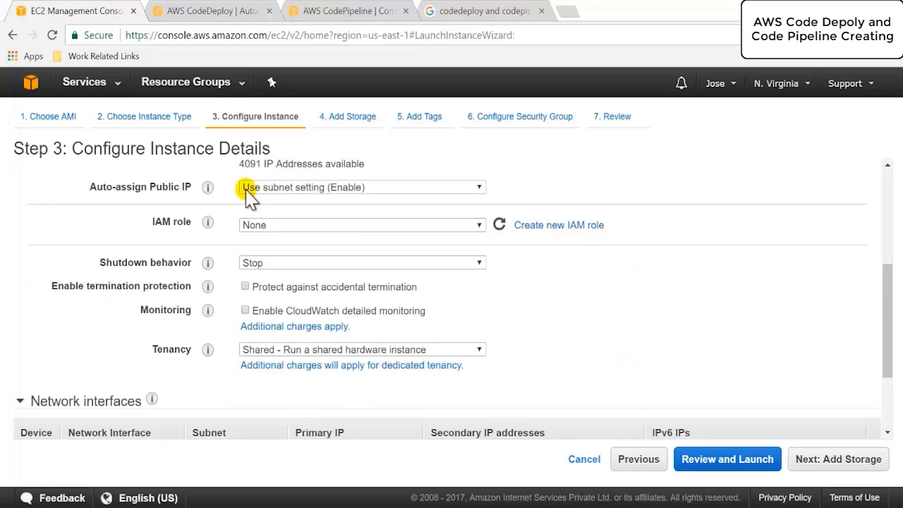
pyautogui.click(189, 6)
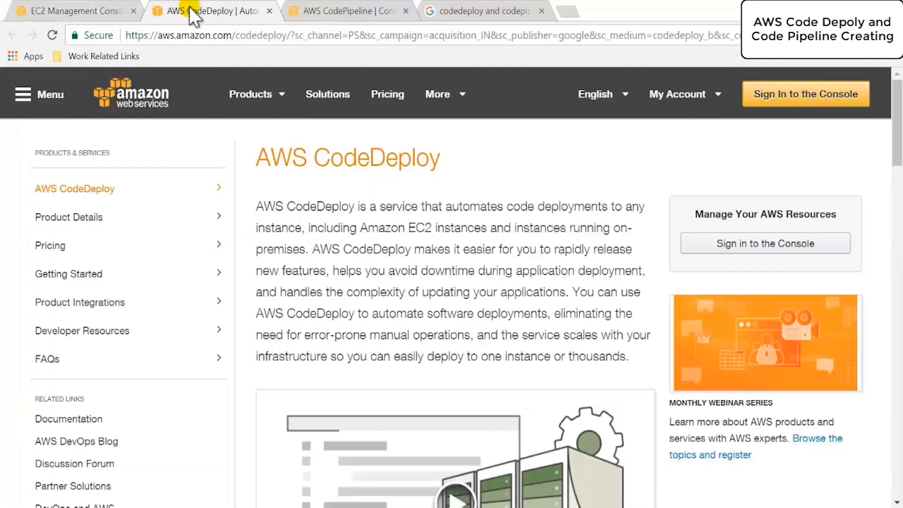
pyautogui.click(75, 9)
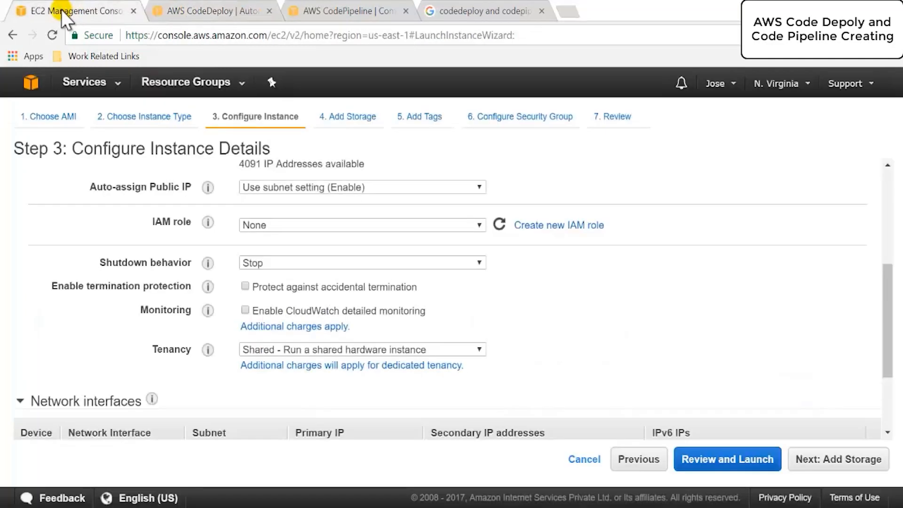
pyautogui.rightClick(61, 9)
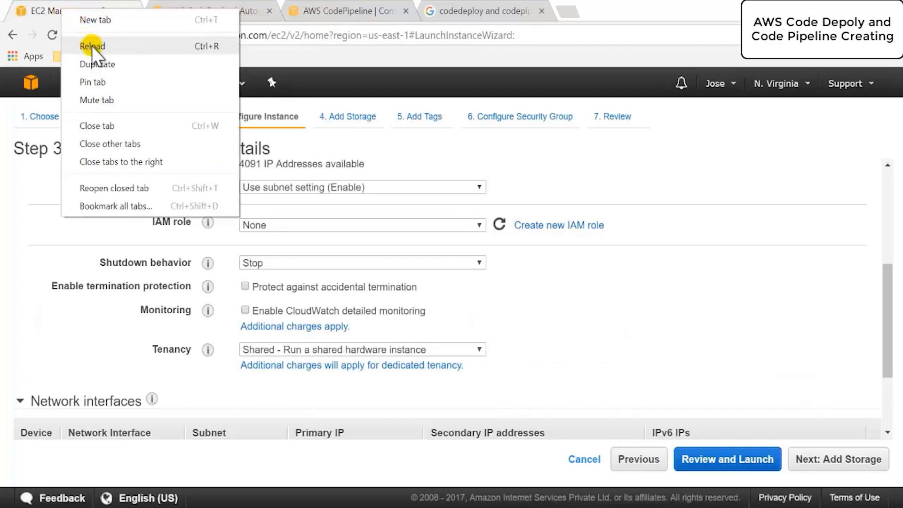
pyautogui.click(98, 62)
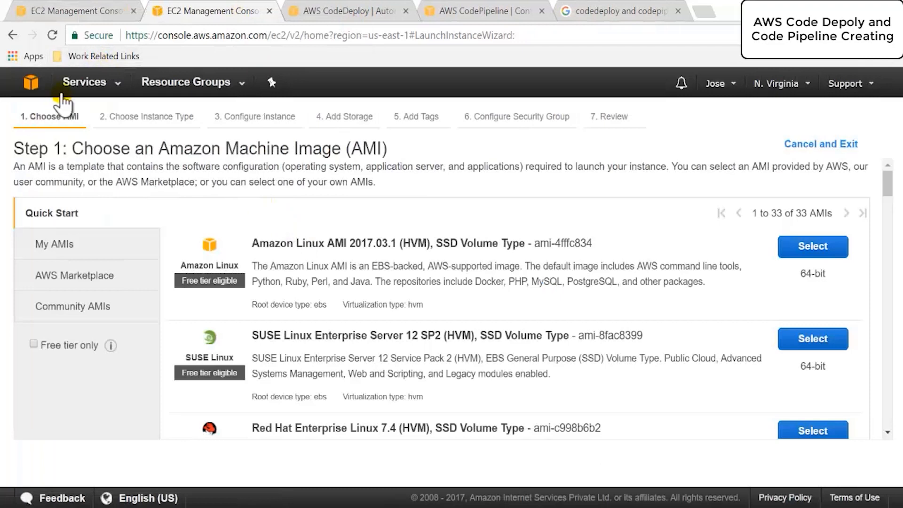
pyautogui.click(67, 88)
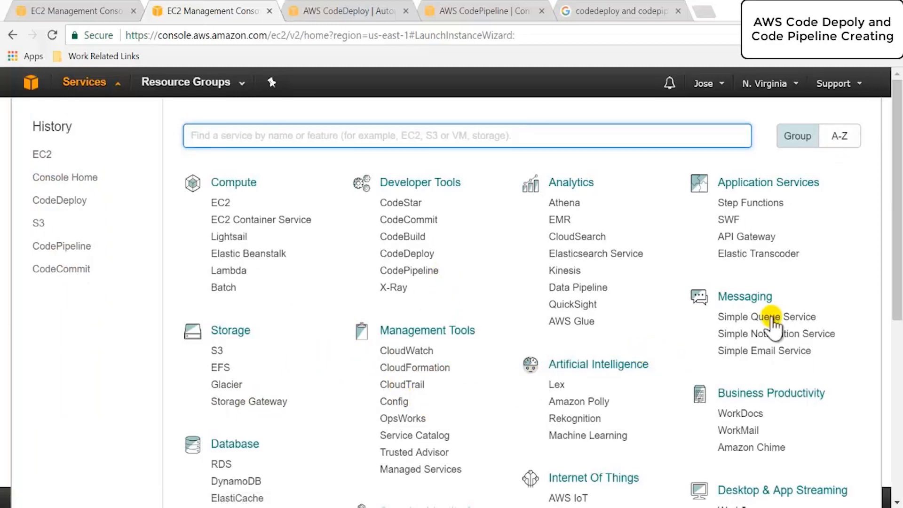
pyautogui.scroll(-3, 829, 281)
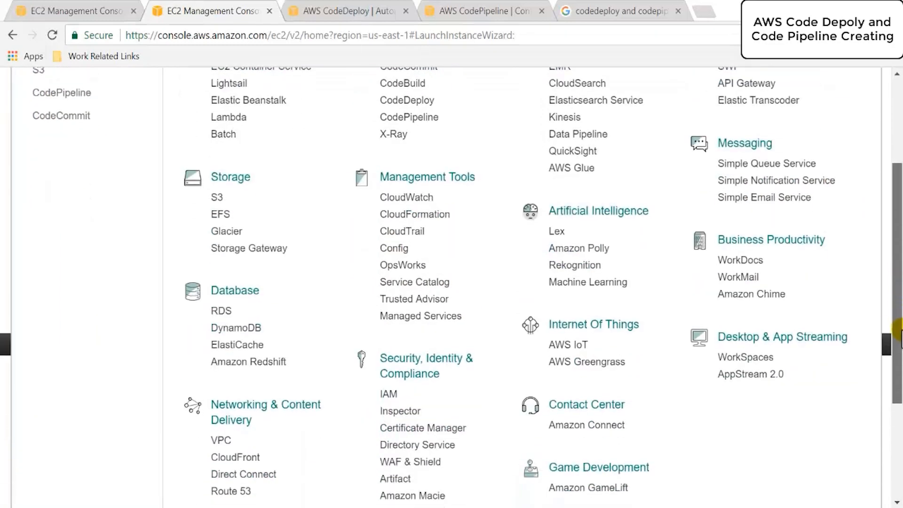
pyautogui.click(388, 392)
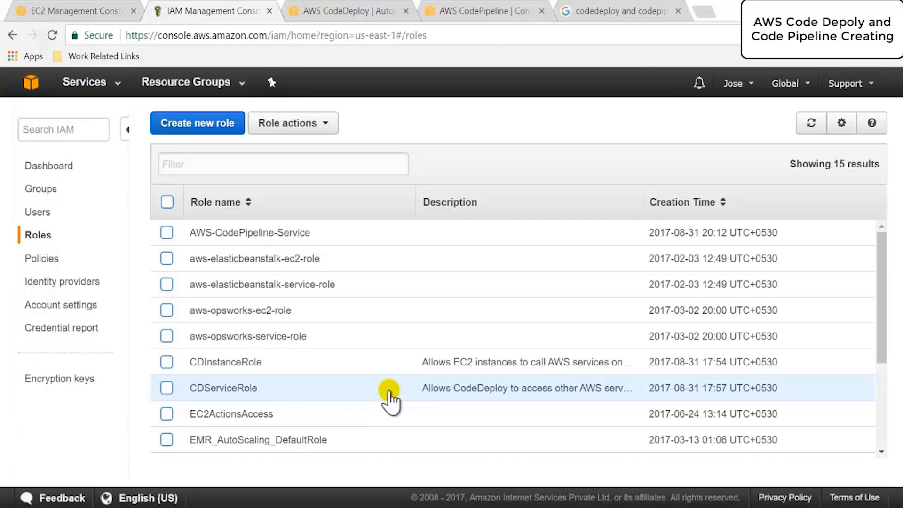
# Open CDInstanceRole from the roles list and view the contents of its AmazonEC2RoleforAWSCodeDeploy policy.
pyautogui.click(879, 452)
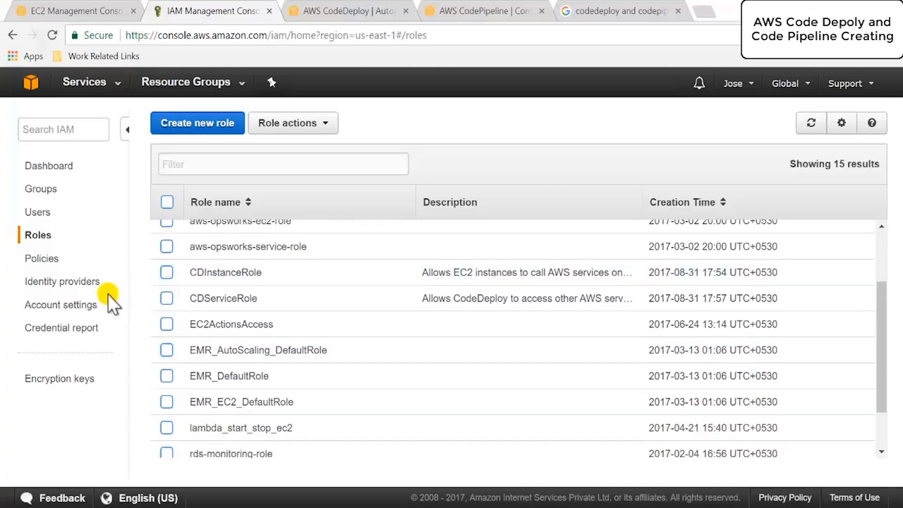
pyautogui.click(166, 273)
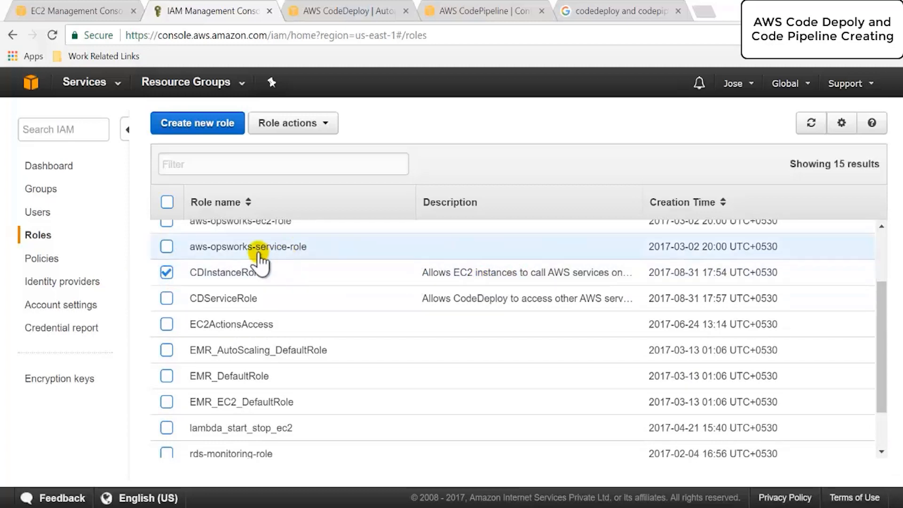
pyautogui.click(166, 273)
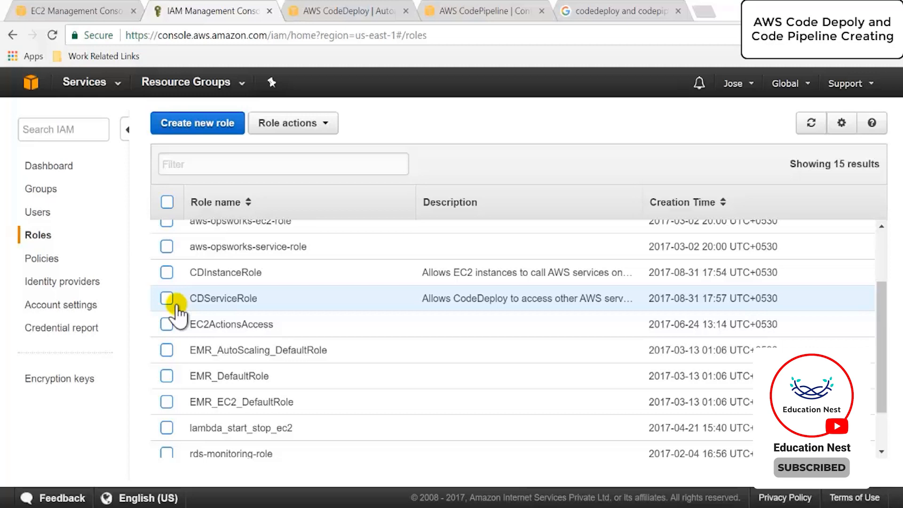
pyautogui.click(166, 272)
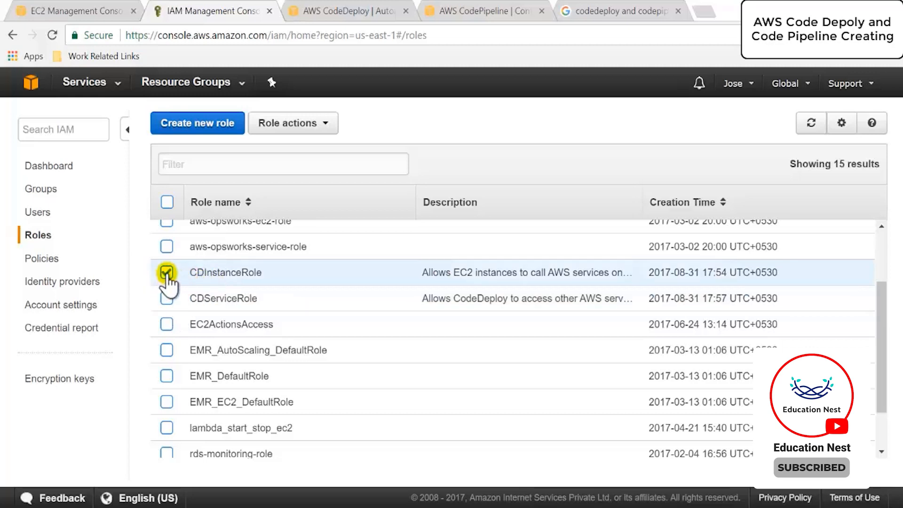
pyautogui.click(250, 272)
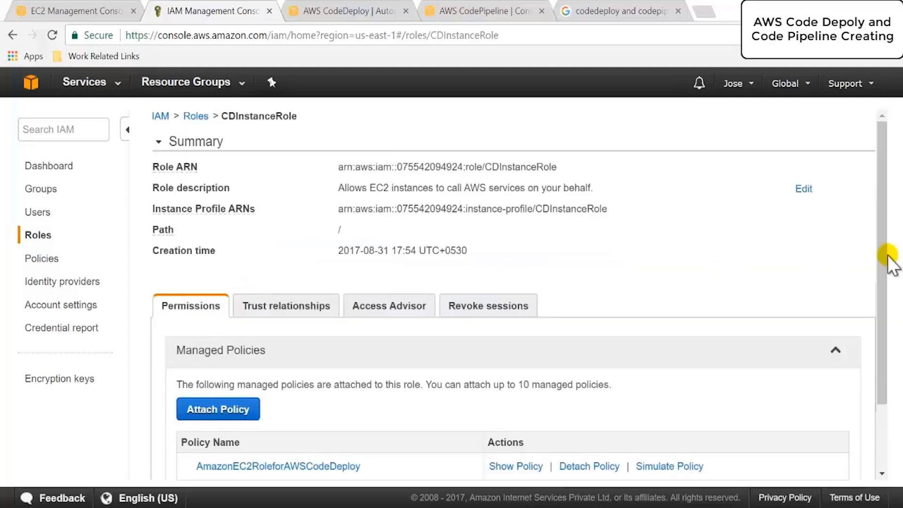
pyautogui.moveTo(884, 258); pyautogui.dragTo(893, 343)
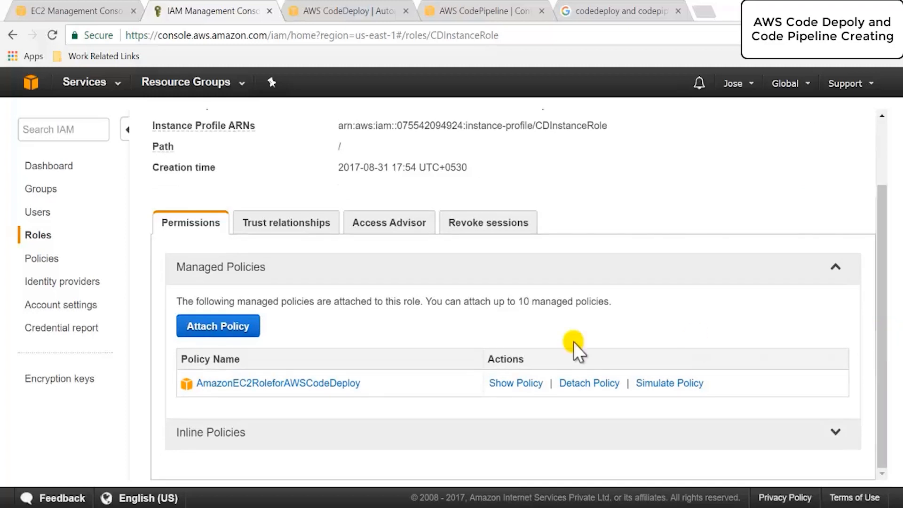
pyautogui.click(516, 383)
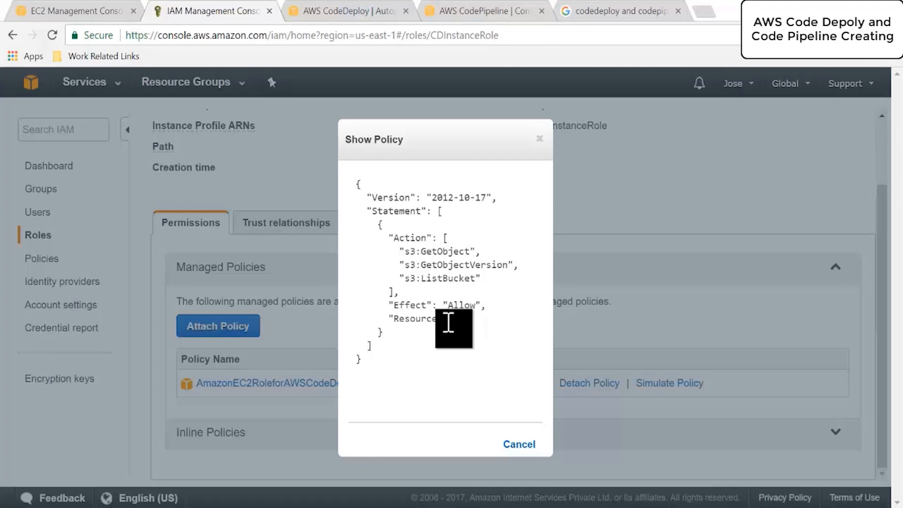
pyautogui.click(539, 140)
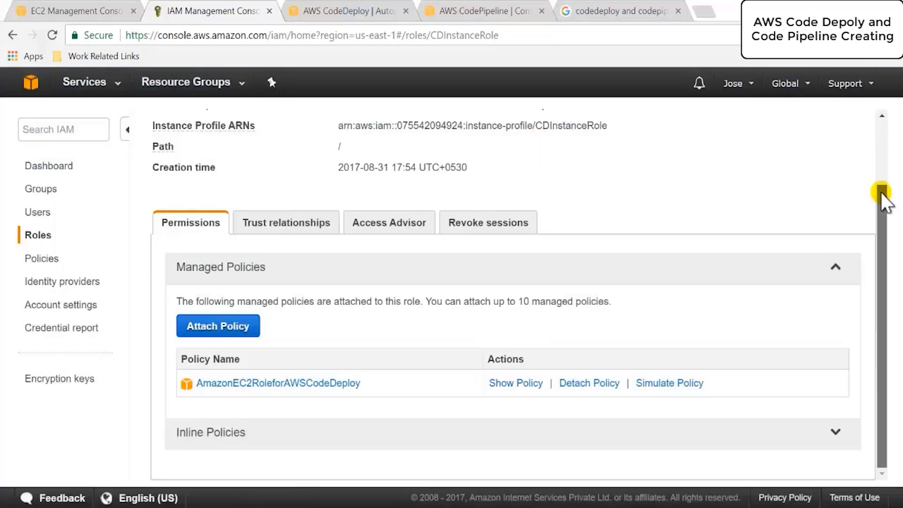
pyautogui.moveTo(882, 195); pyautogui.dragTo(882, 128)
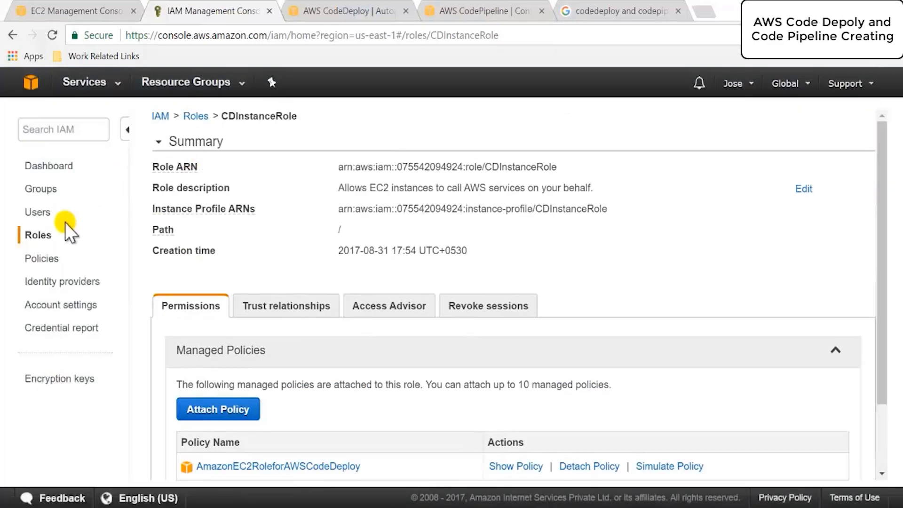
# Go back to the roles list, open CDServiceRole and view the contents of its AWSCodeDeployRole policy.
pyautogui.click(38, 236)
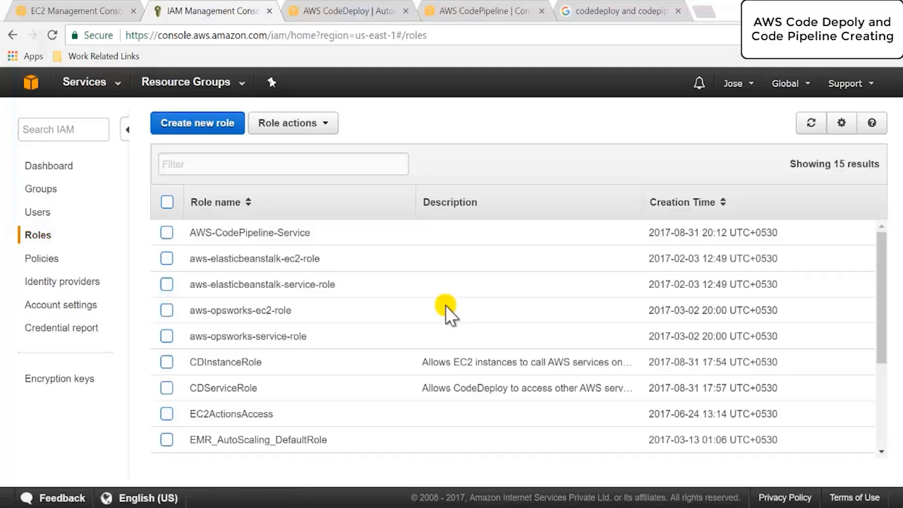
pyautogui.click(210, 387)
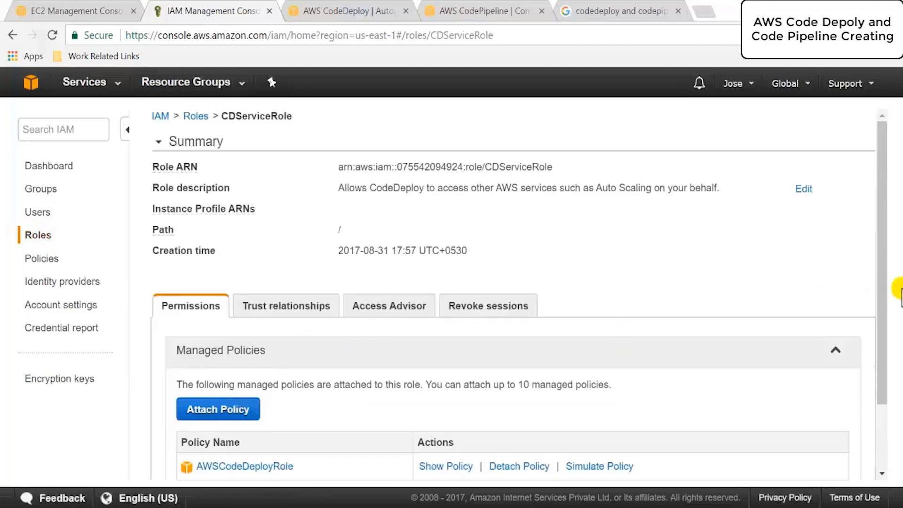
pyautogui.scroll(-2, 887, 302)
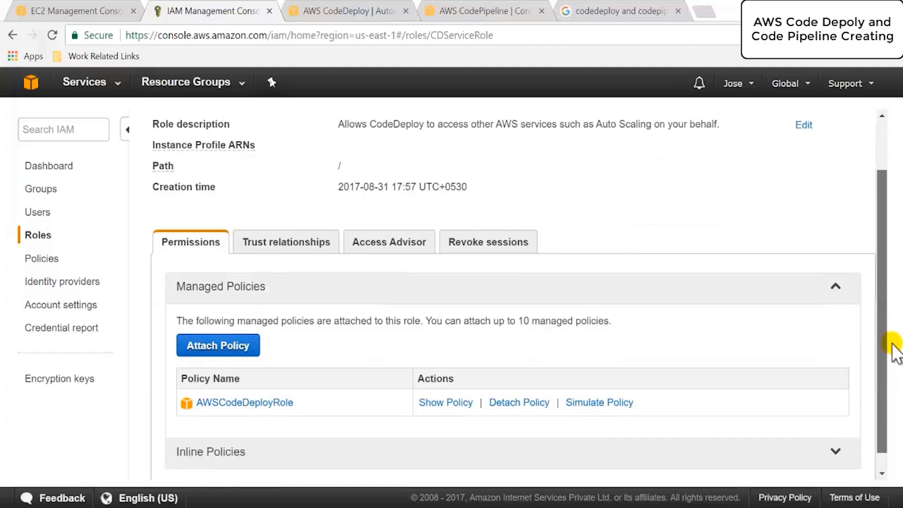
pyautogui.click(453, 391)
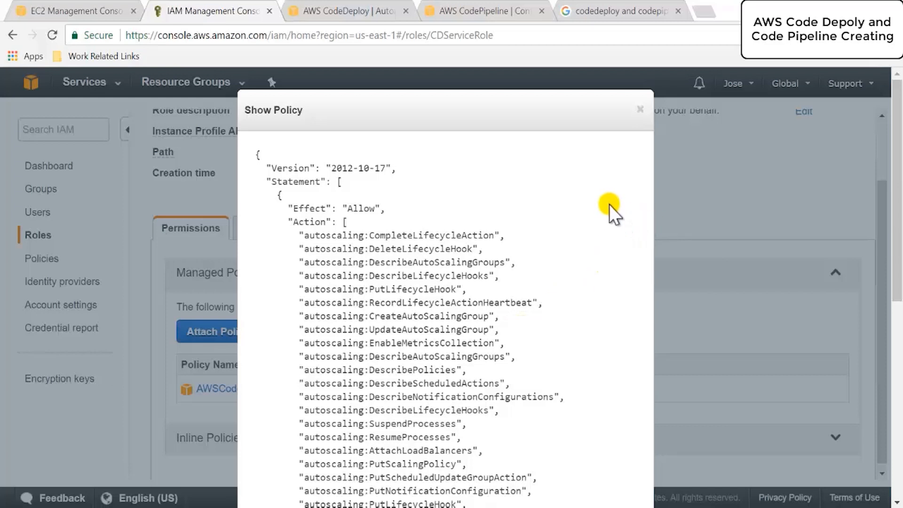
pyautogui.click(640, 110)
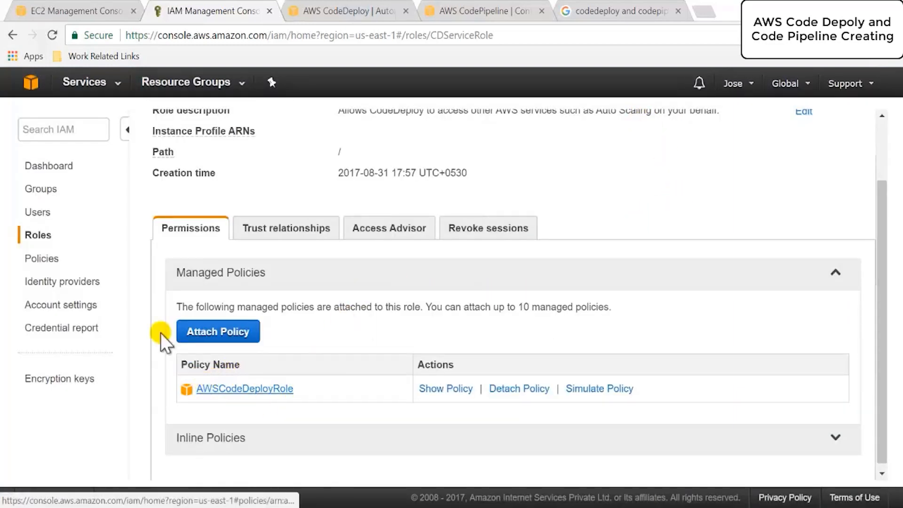
# Review the managed policies attached to CDInstanceRole once more and return to the roles list.
pyautogui.click(37, 238)
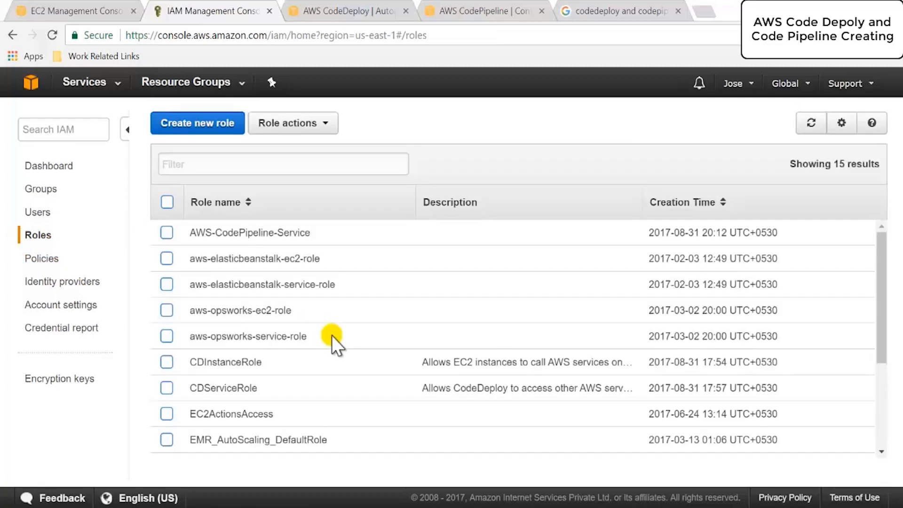
pyautogui.click(282, 370)
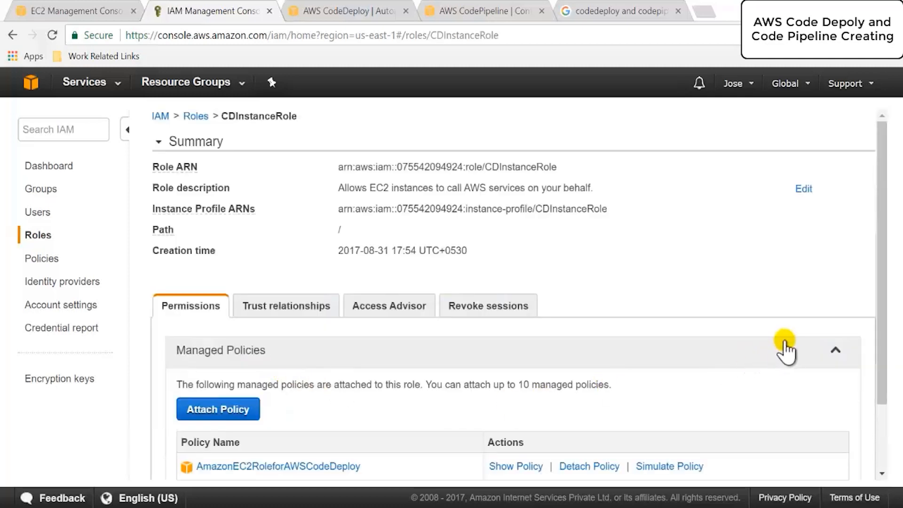
pyautogui.moveTo(884, 320); pyautogui.dragTo(891, 379)
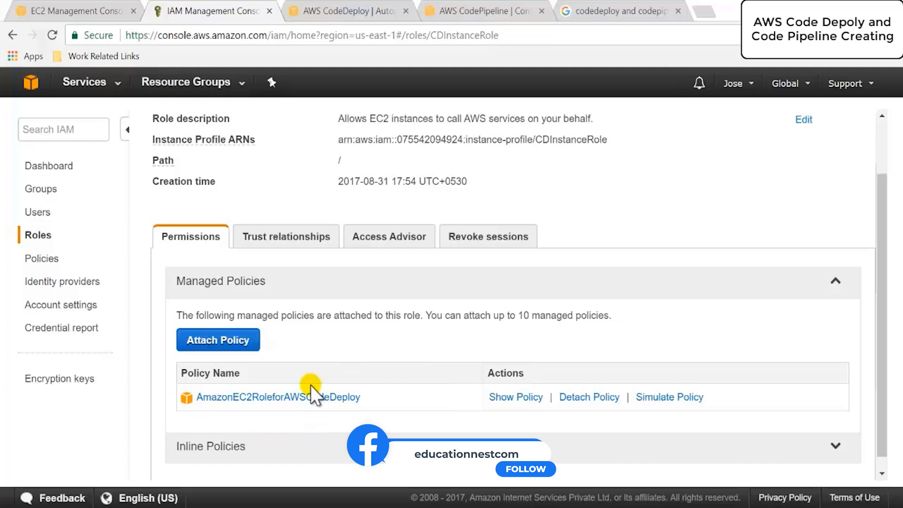
pyautogui.click(29, 235)
# Return to the EC2 launch wizard's browser tab and assign CDInstanceRole as the instances' IAM role.
pyautogui.click(71, 11)
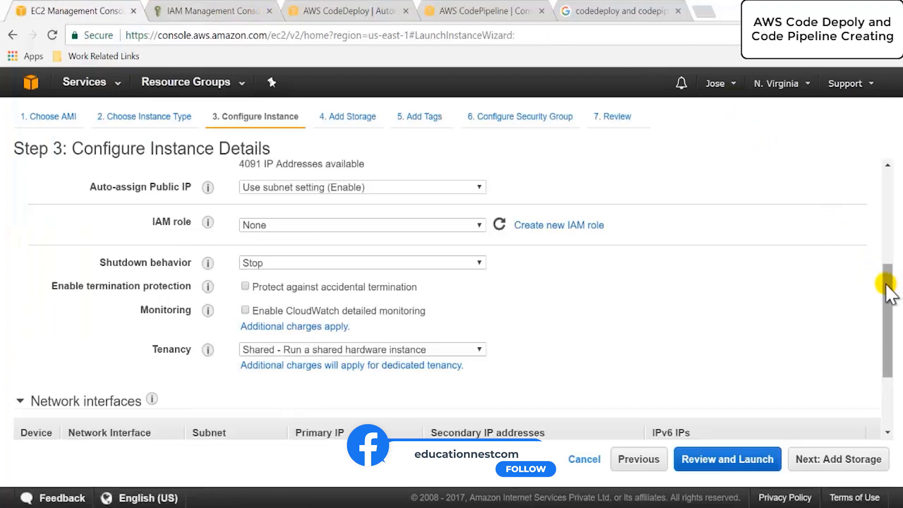
pyautogui.moveTo(885, 284); pyautogui.dragTo(879, 267)
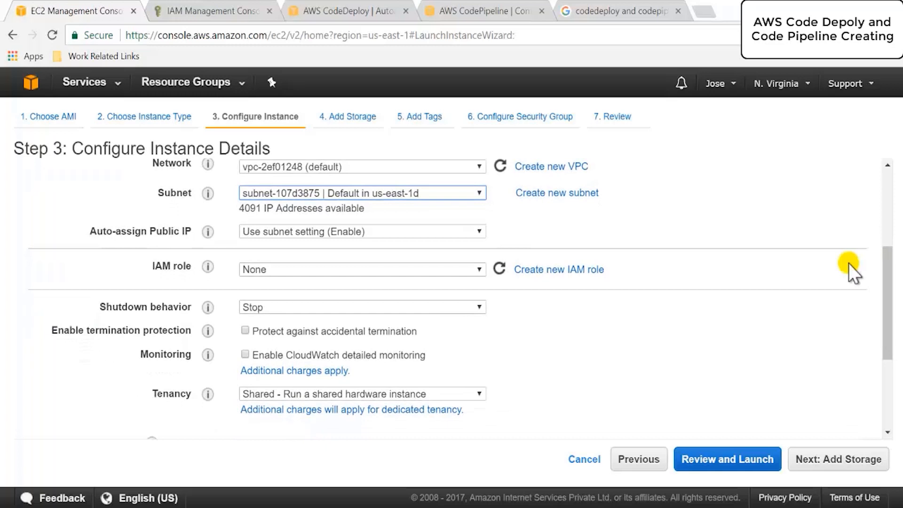
pyautogui.click(382, 266)
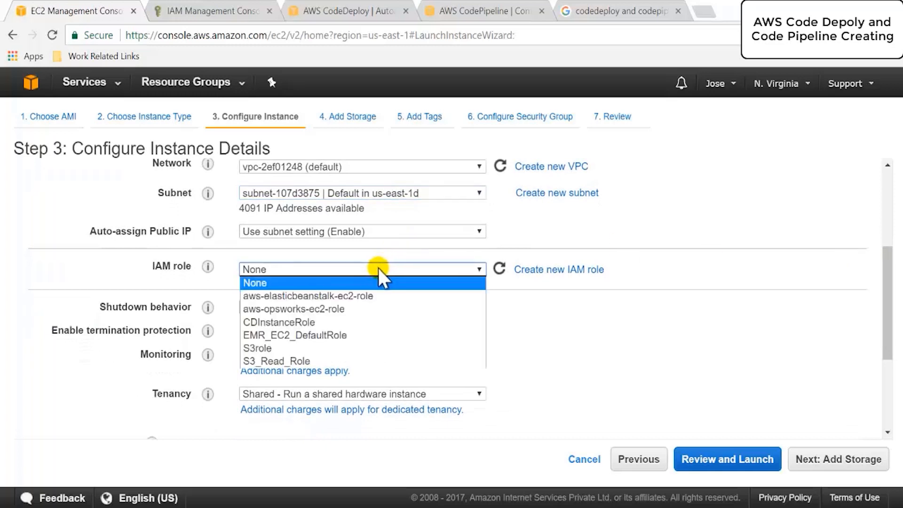
pyautogui.click(317, 324)
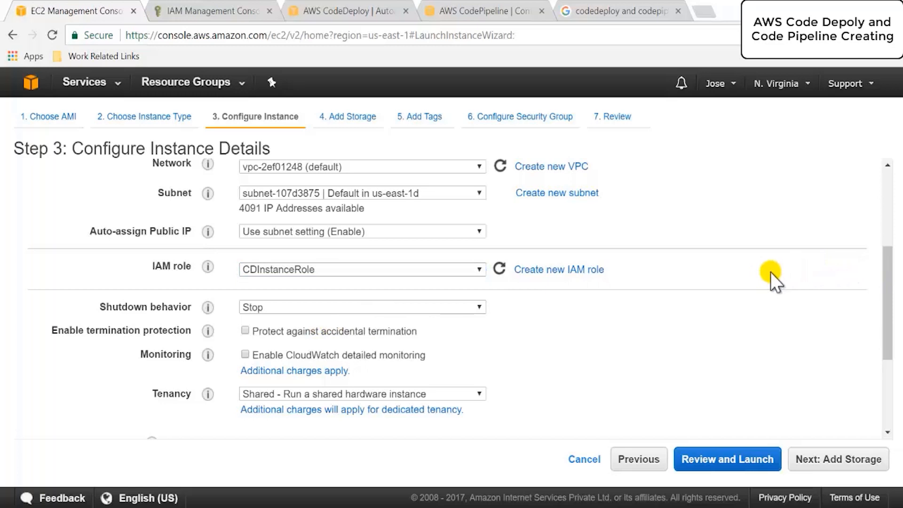
# Expand the Advanced Details of the instance configuration to show the user data field.
pyautogui.moveTo(887, 278); pyautogui.dragTo(891, 311)
pyautogui.moveTo(887, 307); pyautogui.dragTo(893, 379)
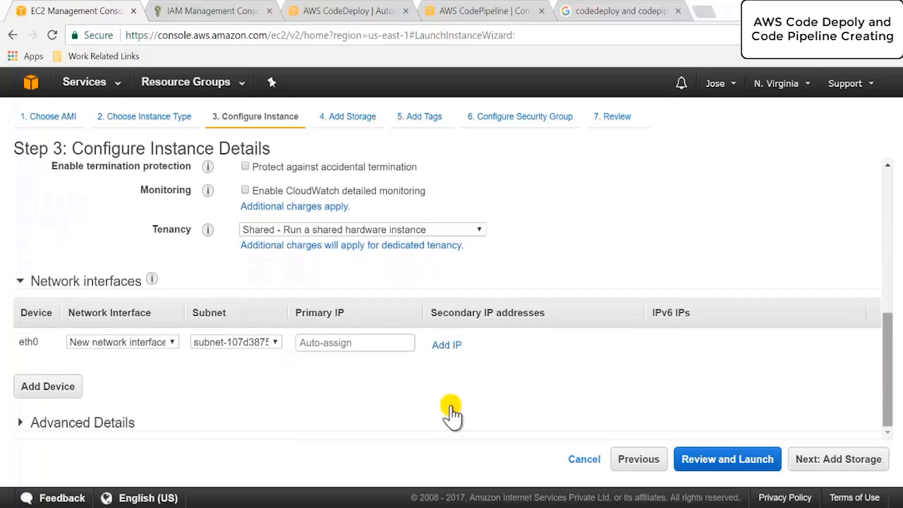
pyautogui.click(19, 424)
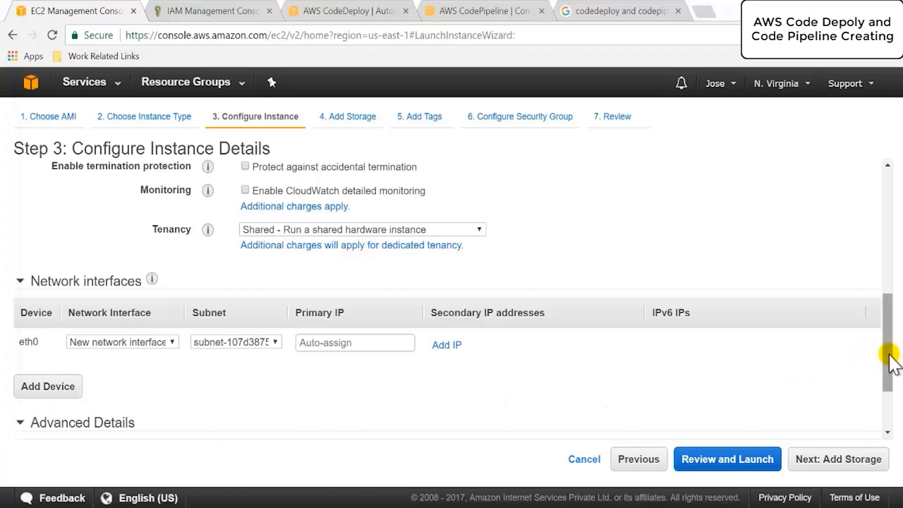
pyautogui.moveTo(889, 368); pyautogui.dragTo(895, 402)
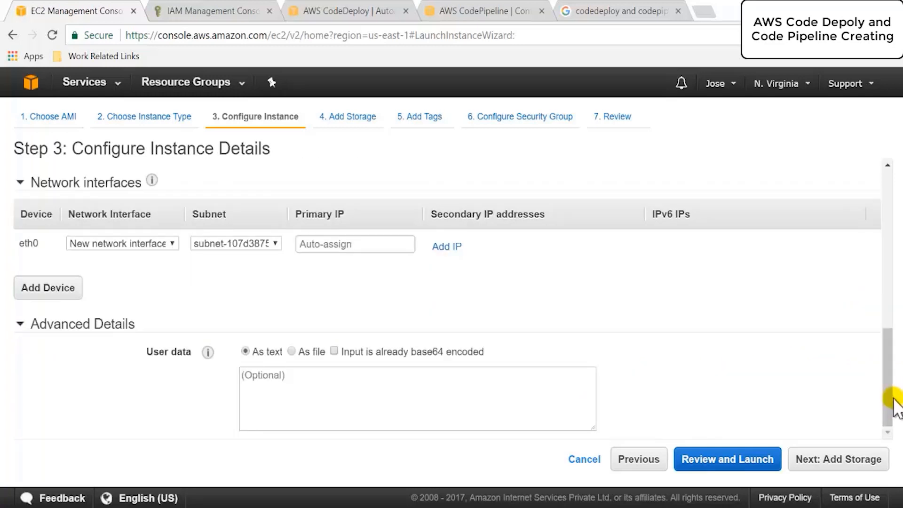
# Copy the second bash script, which installs aws-cli, httpd and codedeploy-agent, from AWS_Codedeploy.txt in Notepad into the user data and review it.
pyautogui.click(540, 507)
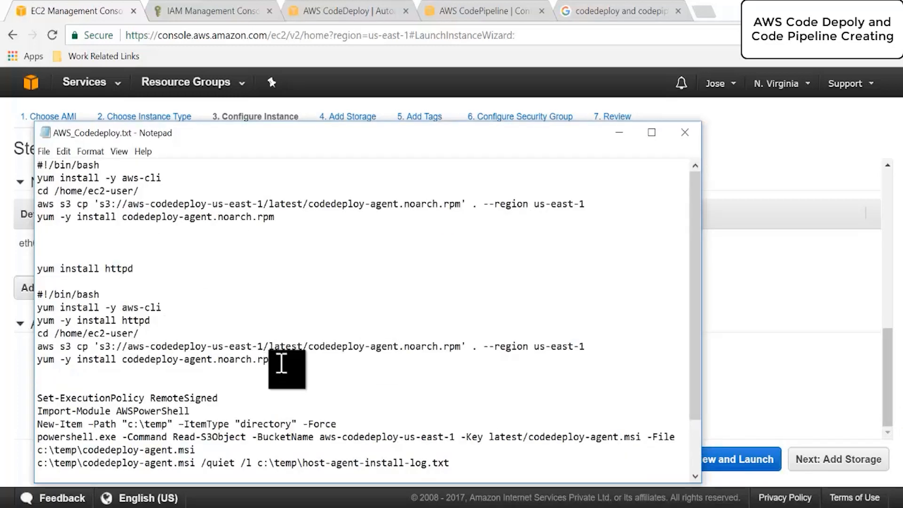
pyautogui.moveTo(275, 361); pyautogui.dragTo(29, 292)
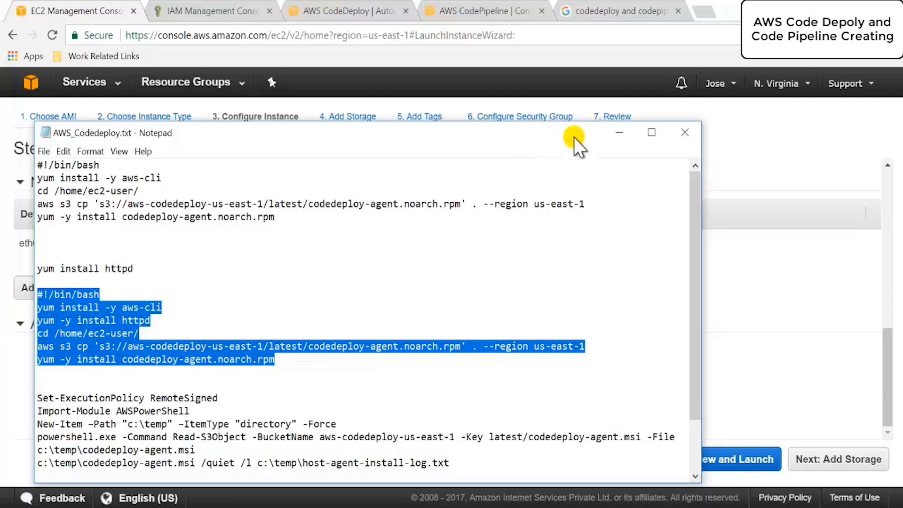
pyautogui.click(617, 129)
pyautogui.click(278, 381)
pyautogui.write("#!/bin/bash yum install -y aws-cli yum -y install httpd cd /home/ec2-user/ aws s3 cp 's3://aws-codedeploy-us-east-1/latest/codedeploy-agent.noarch.rpm' . --region us-east-1 yum -y install codedeploy-agent.noarch.rpm")
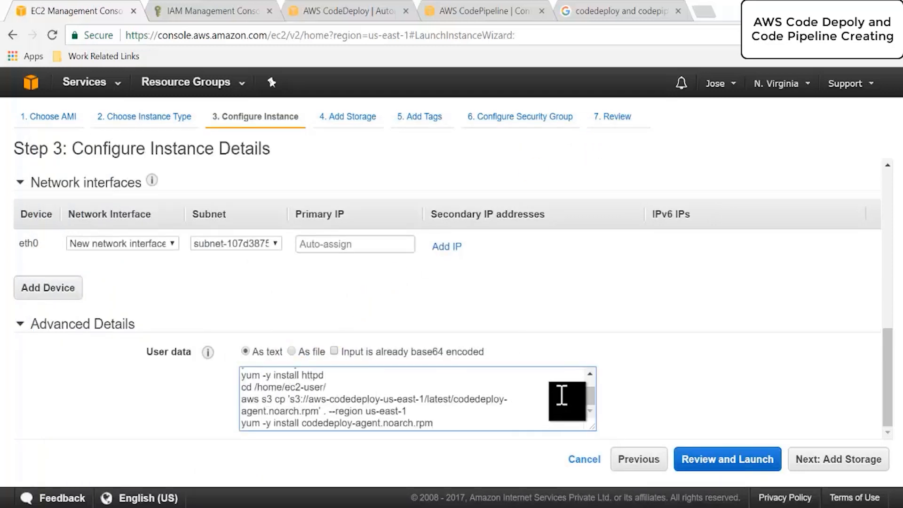
pyautogui.moveTo(589, 400); pyautogui.dragTo(588, 386)
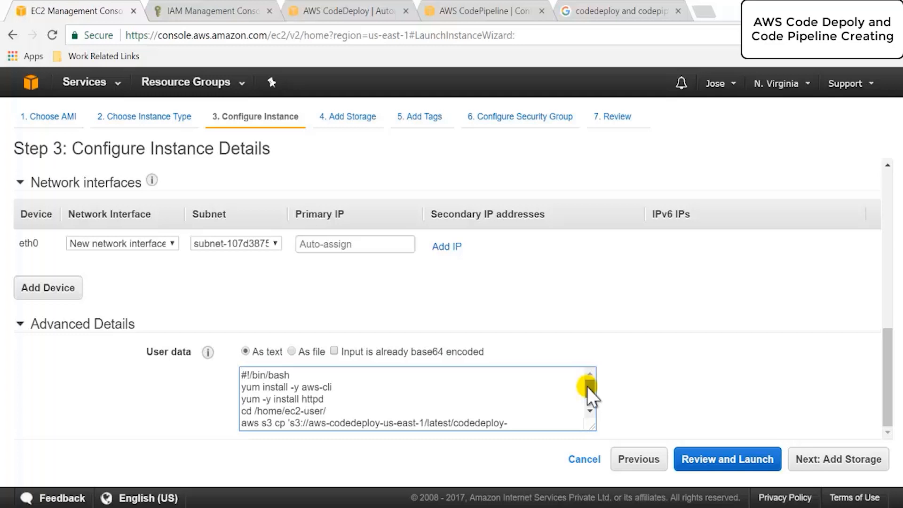
pyautogui.moveTo(586, 388); pyautogui.dragTo(586, 391)
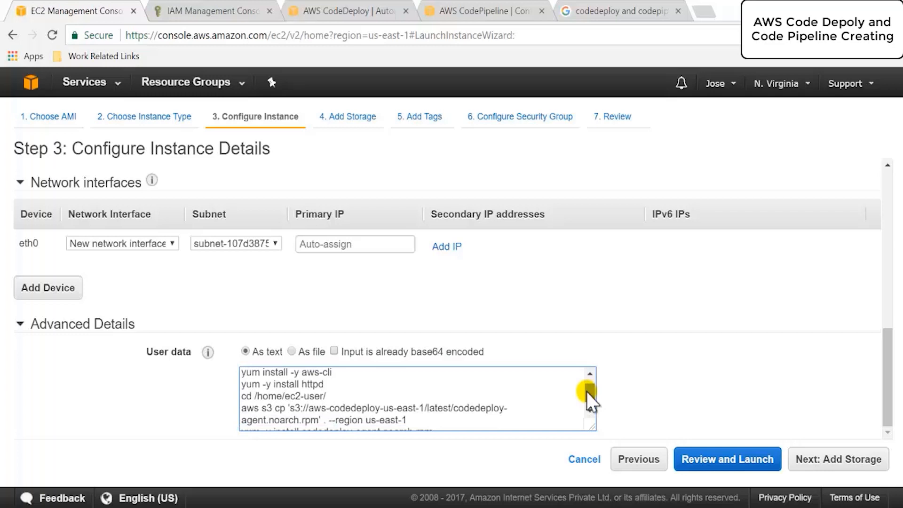
pyautogui.moveTo(586, 392); pyautogui.dragTo(585, 396)
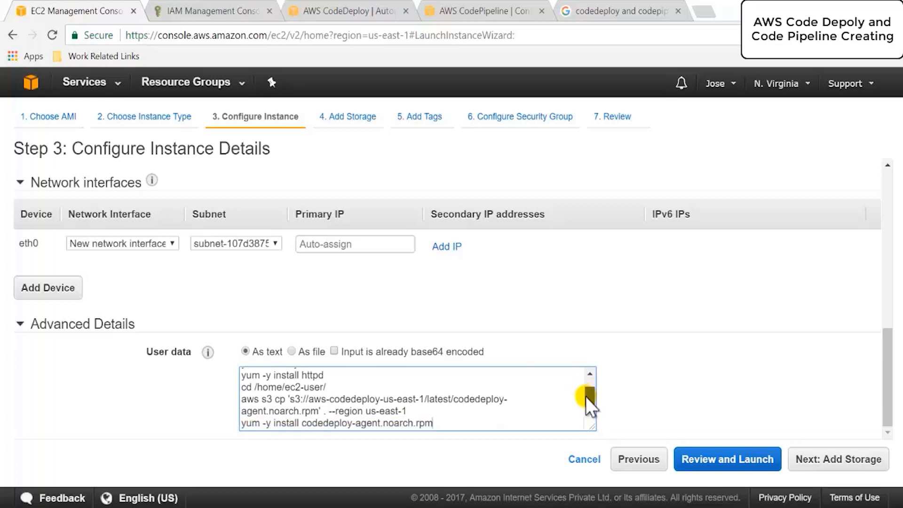